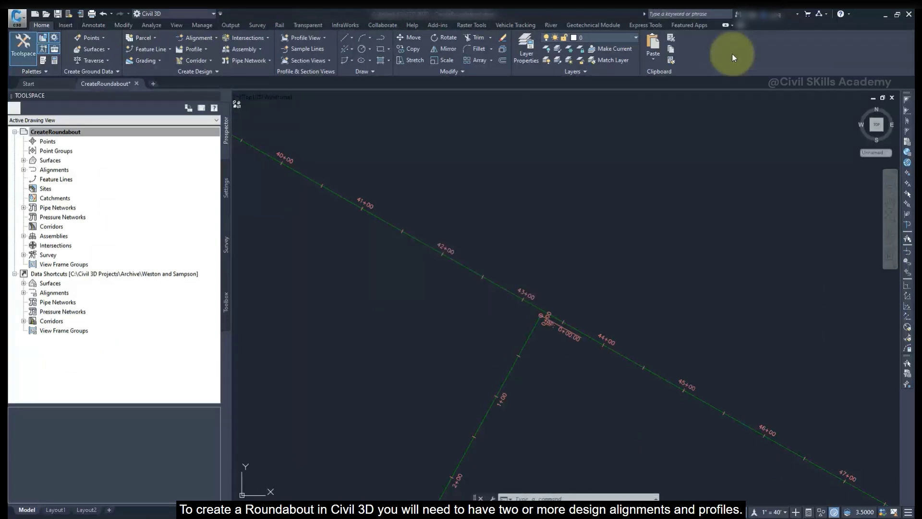
Step: Examine the centerline alignments in the drawing and the design profiles of Main Street and 15th Street
left_click(154, 152)
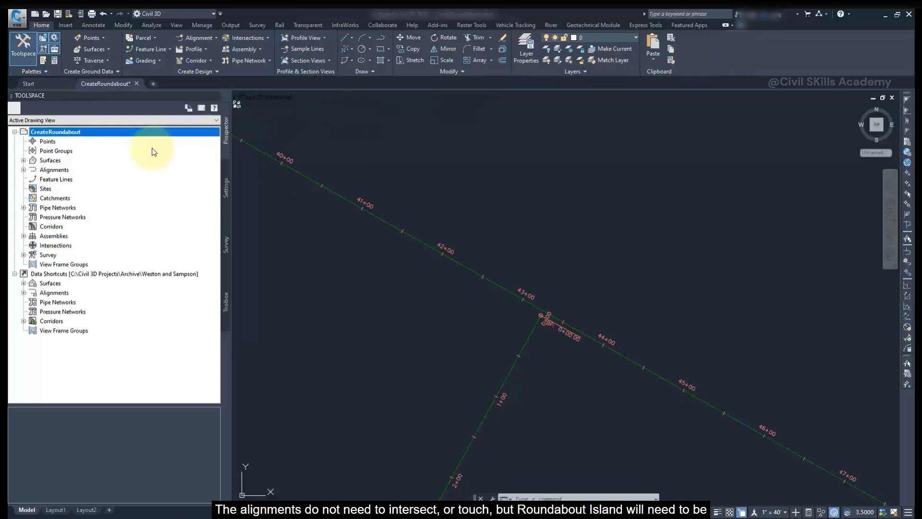
left_click(23, 170)
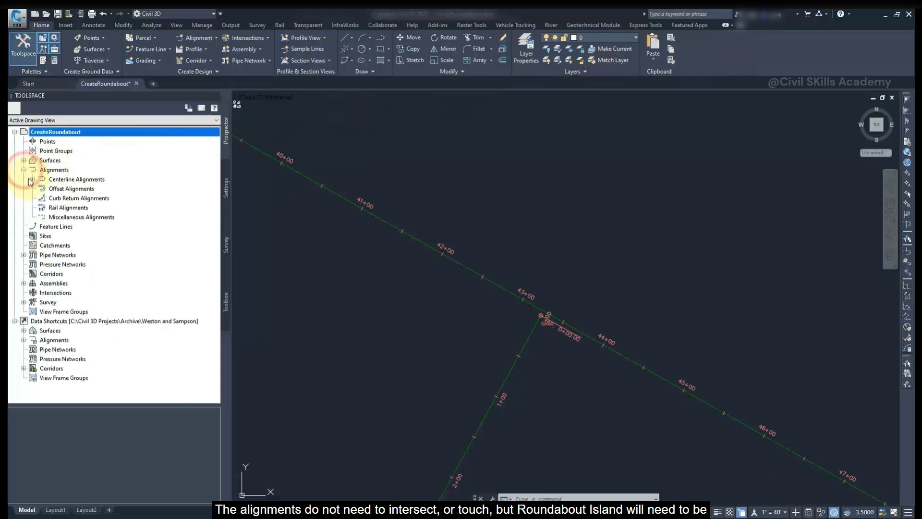
left_click(32, 179)
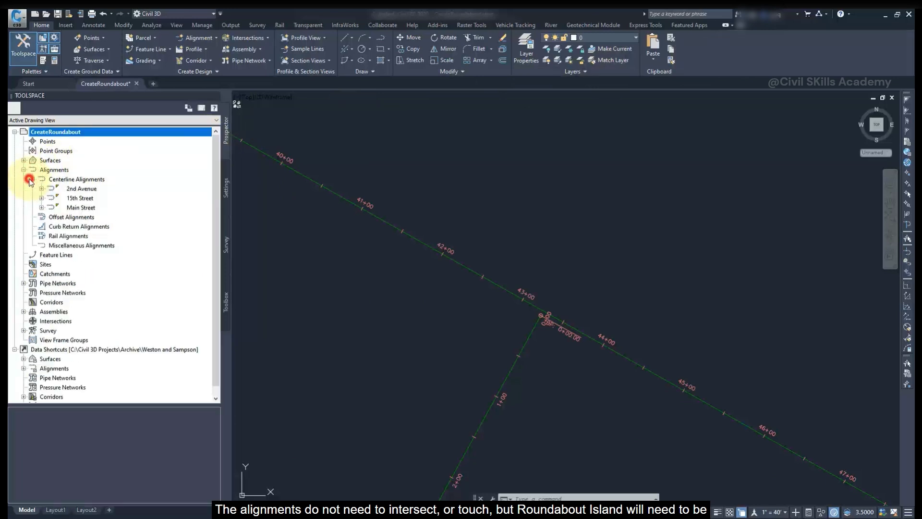
left_click(42, 207)
left_click(50, 226)
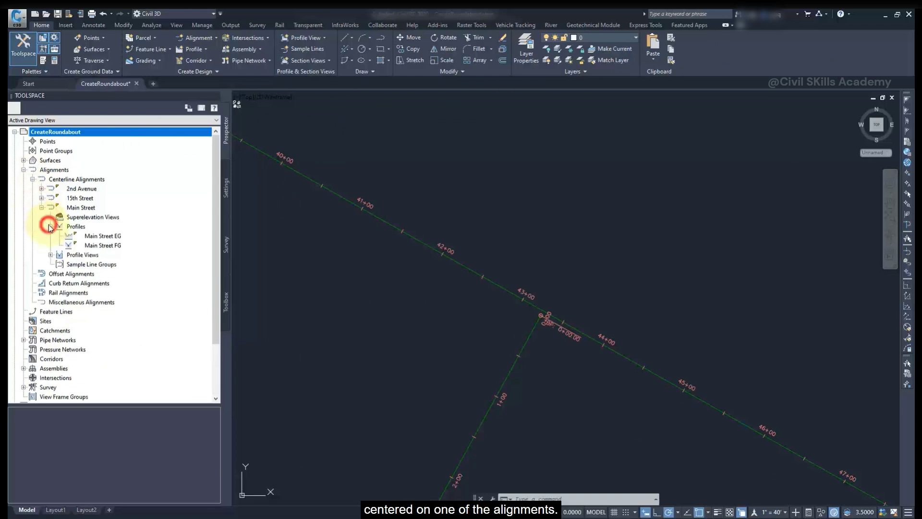
left_click(41, 197)
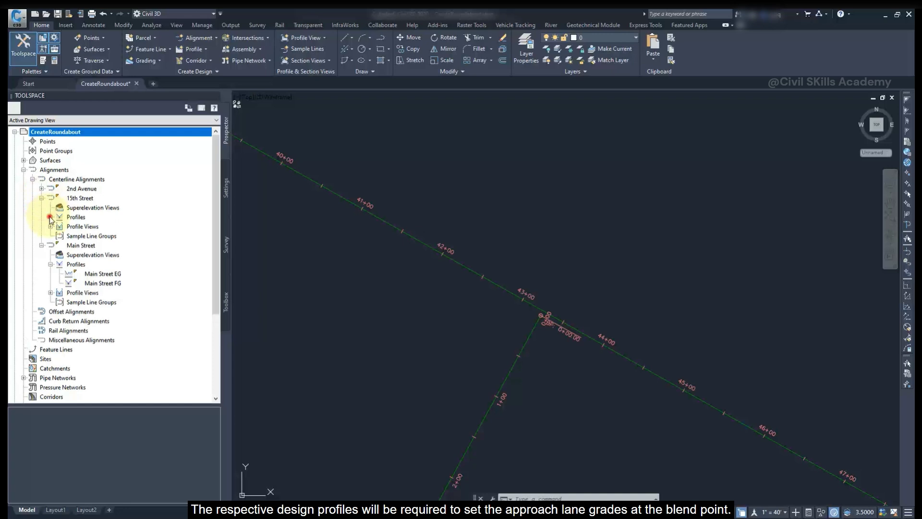
left_click(50, 217)
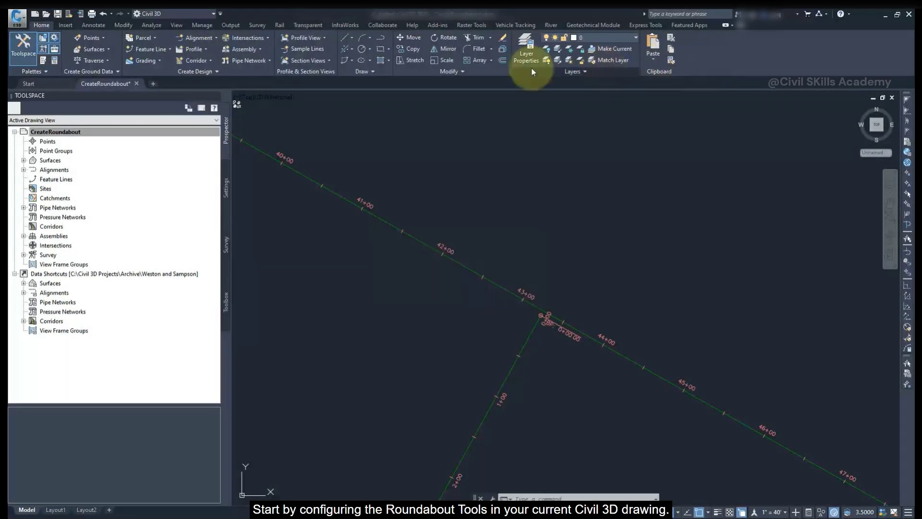
Step: Configure the roundabout tools to use Dark Colours for Light Backgrounds as the current style
left_click(264, 38)
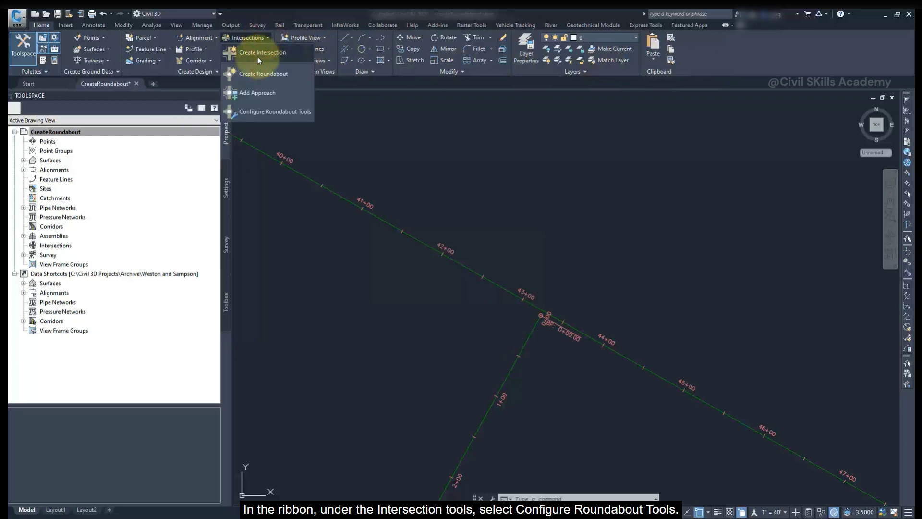
left_click(246, 112)
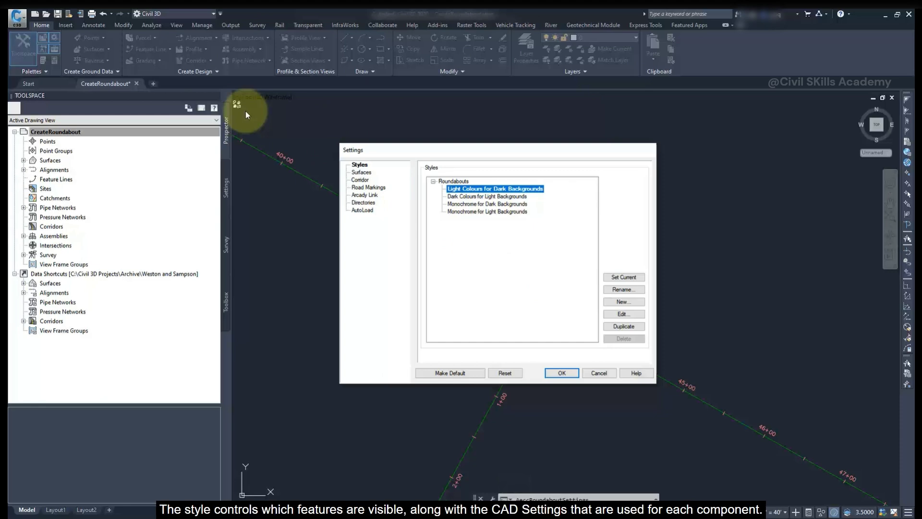
left_click(452, 196)
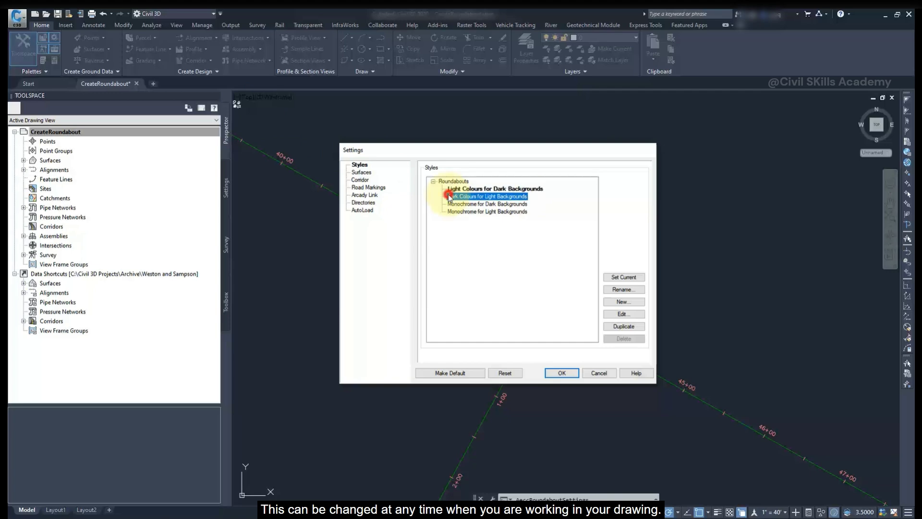
left_click(617, 278)
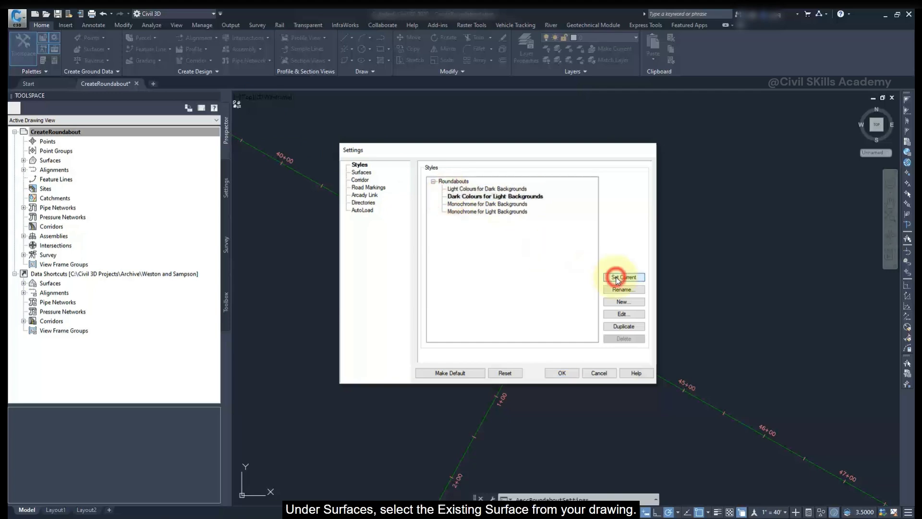
Step: Set the roundabout's existing surface to Existing Ground and turn off Create Alignments in the corridor settings
left_click(362, 172)
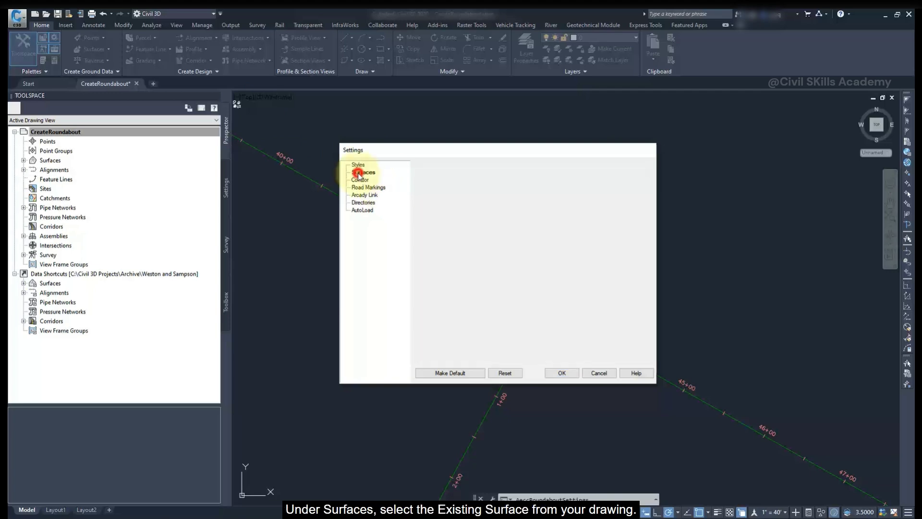
left_click(525, 179)
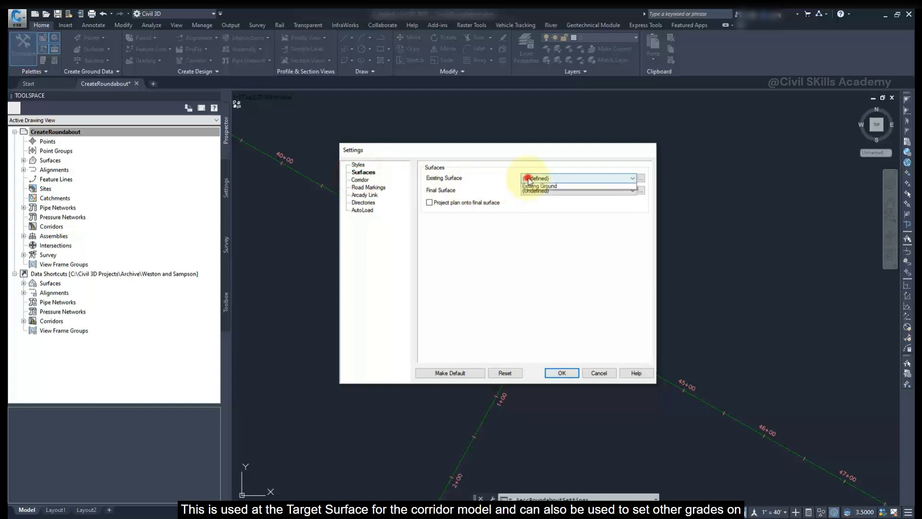
left_click(534, 191)
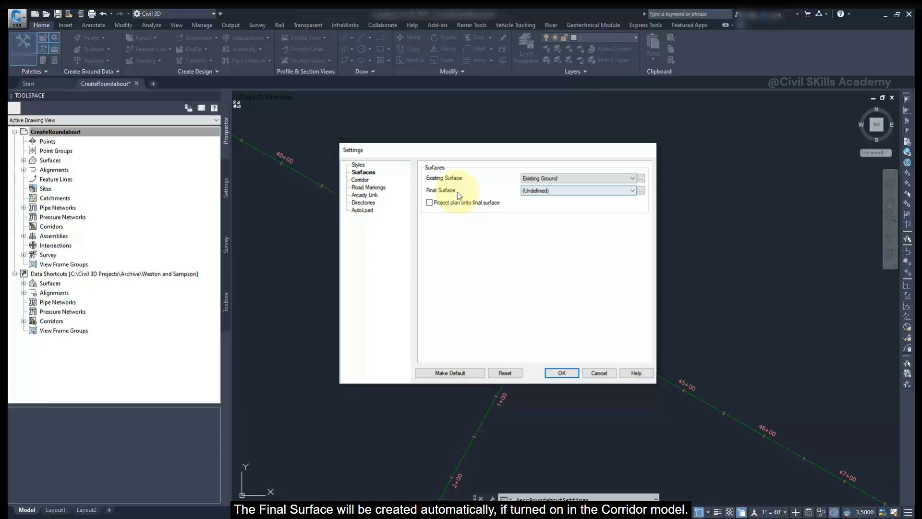
left_click(359, 180)
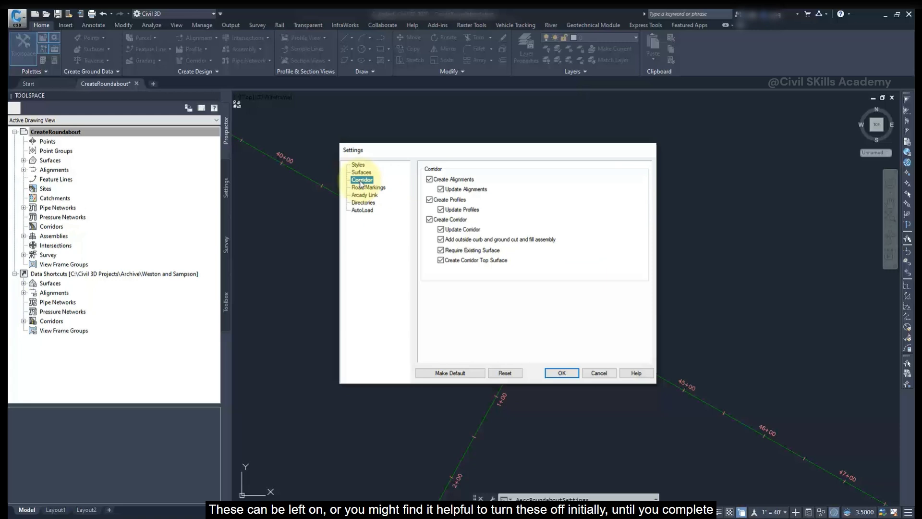
left_click(429, 179)
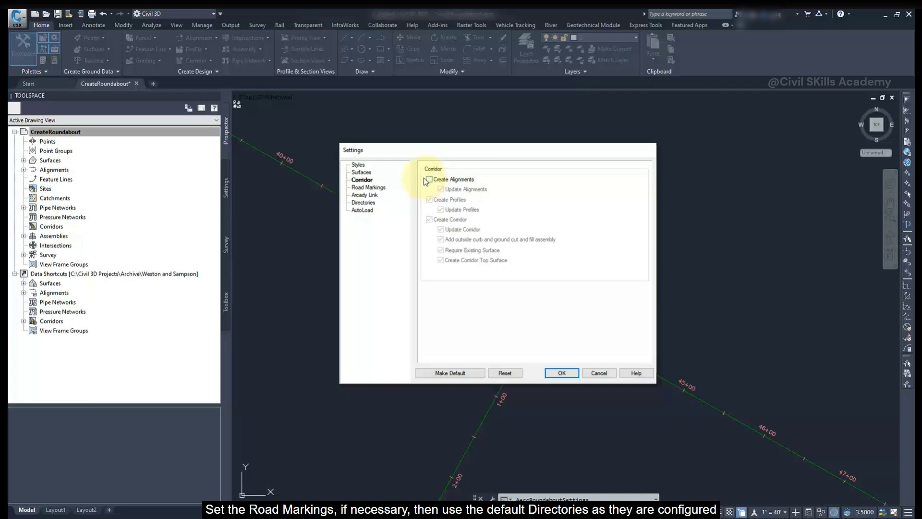
Step: Review the road marking, directory and auto-loaded design standard settings, and accept the roundabout configuration
left_click(372, 191)
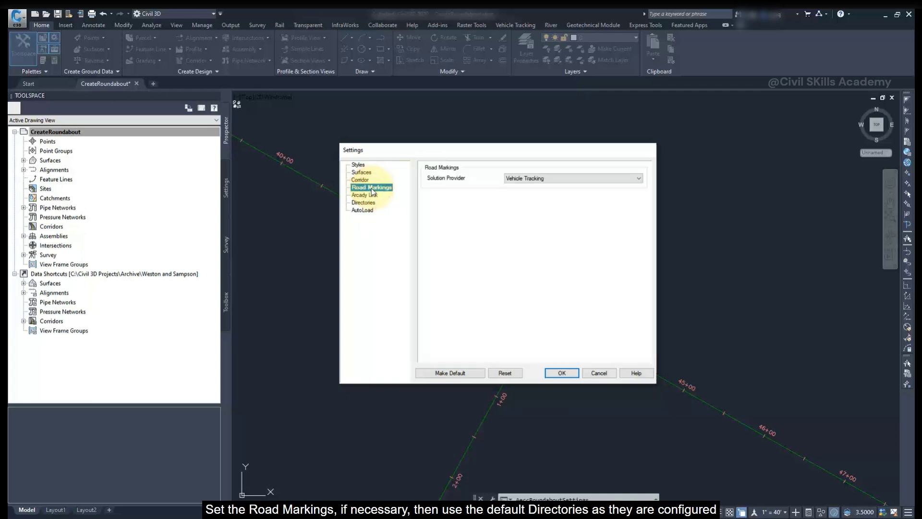
left_click(358, 203)
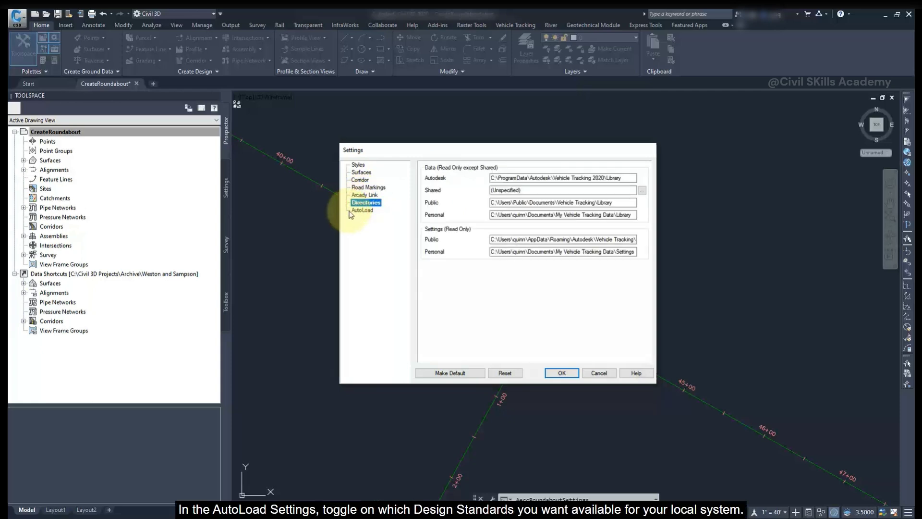
left_click(351, 211)
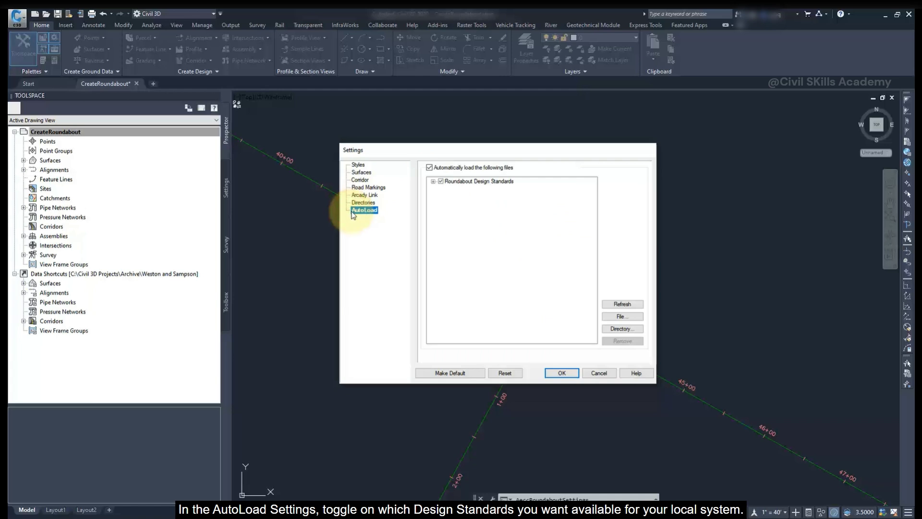
left_click(433, 182)
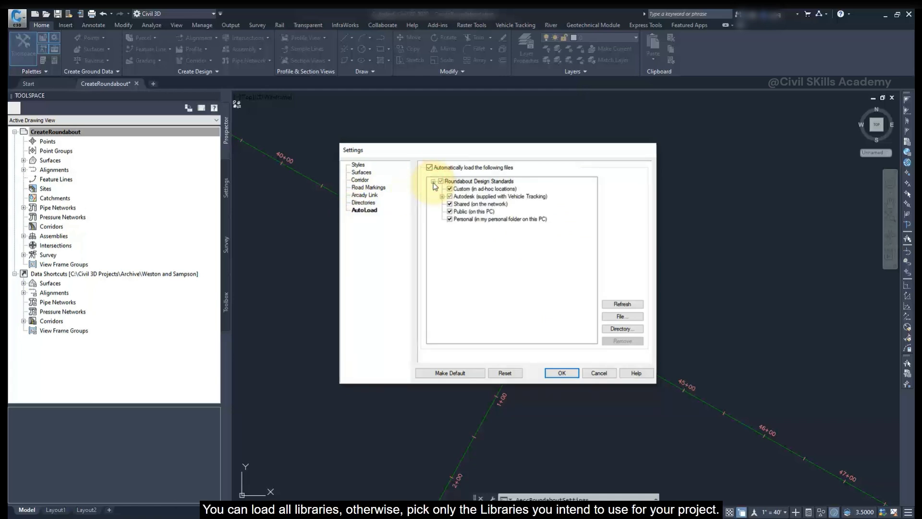
left_click(442, 196)
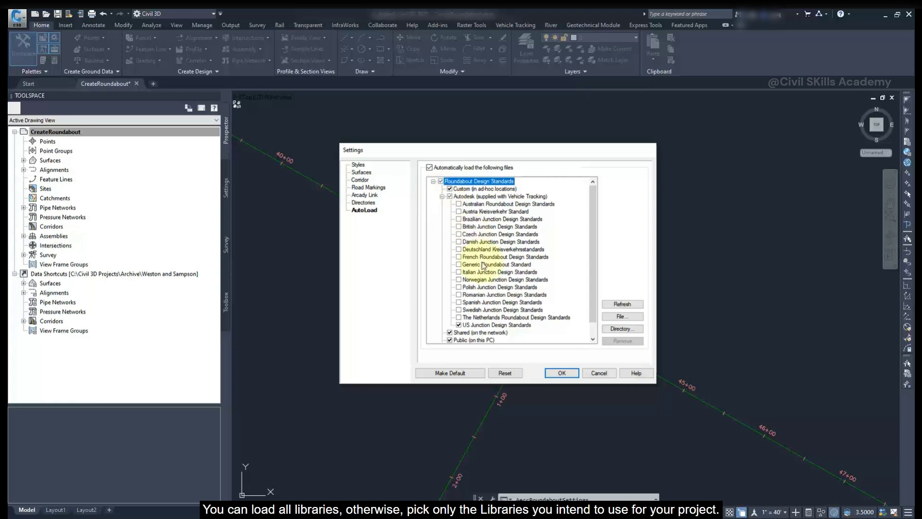
left_click(560, 374)
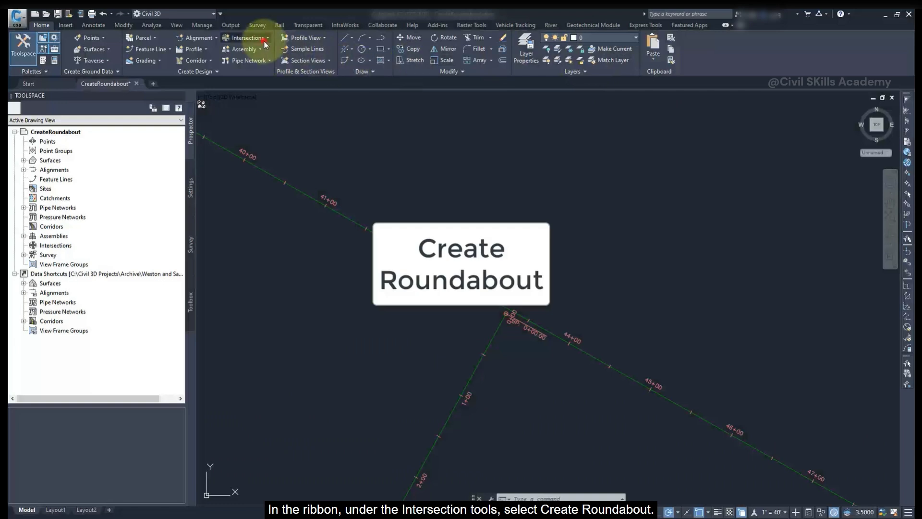
Step: Start creating a roundabout and enter "Main Street & 15th Street" as its description
left_click(248, 37)
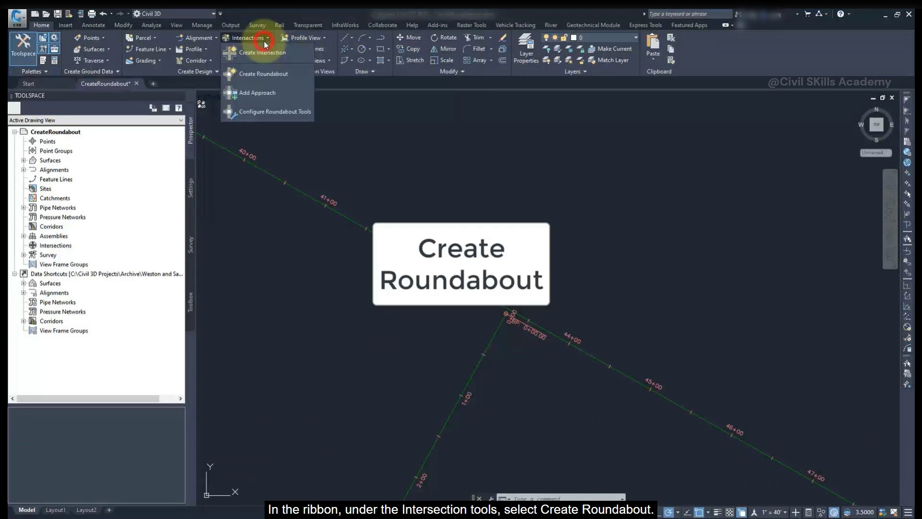
left_click(263, 72)
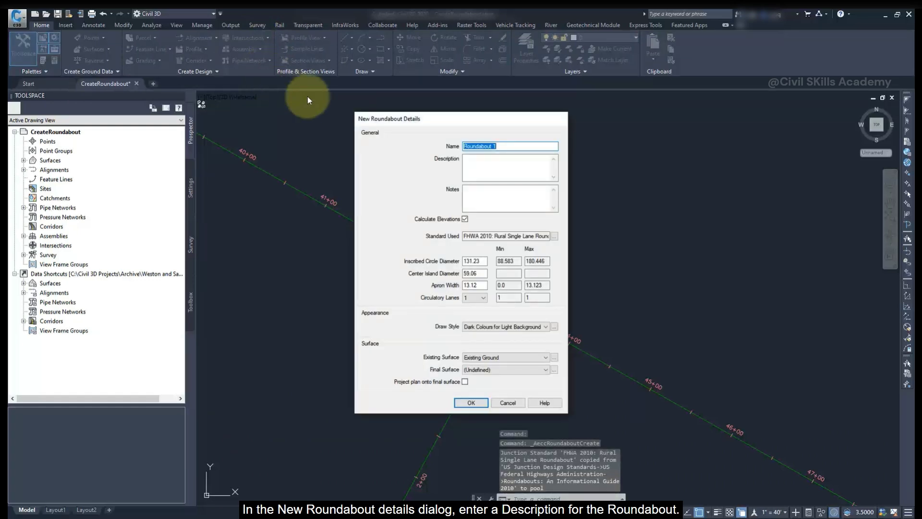
left_click(468, 159)
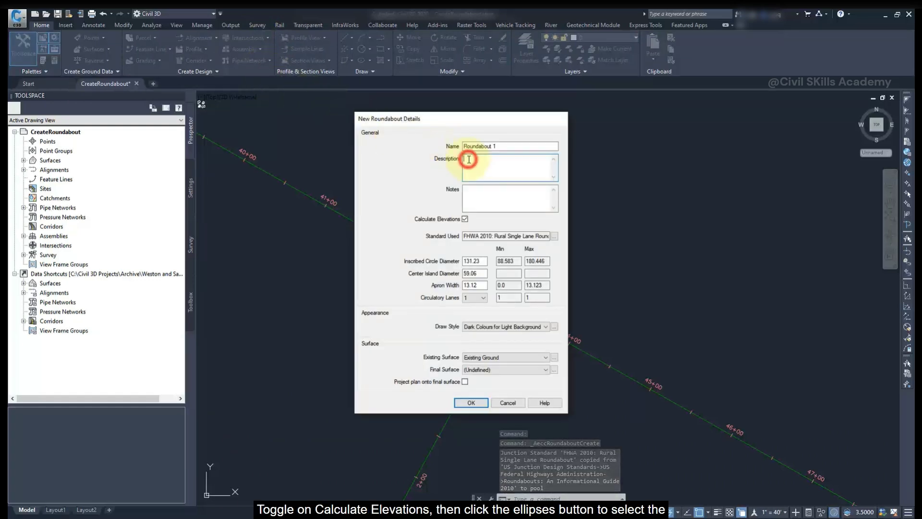
type("Main Street & 15th Street")
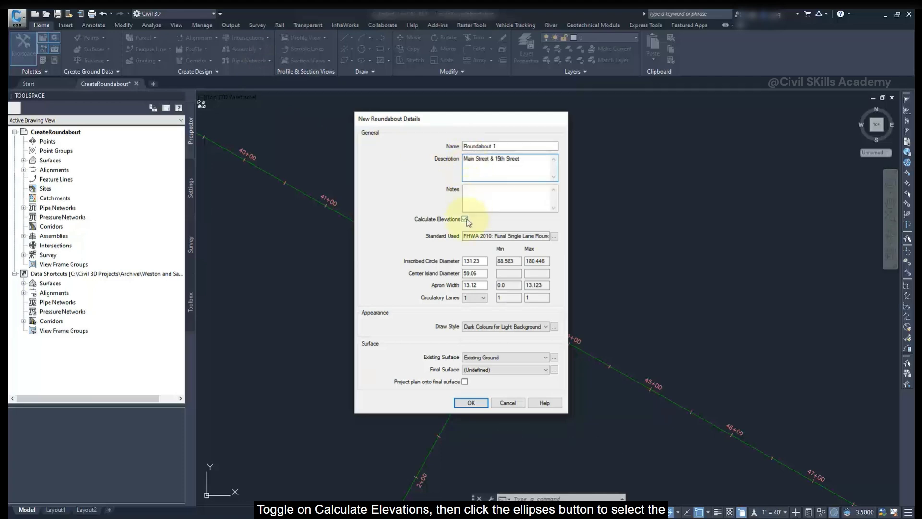
Step: Use the FHWA 2010: Rural Single Lane Roundabout standard with a 12 ft apron width, and accept the roundabout details
left_click(555, 237)
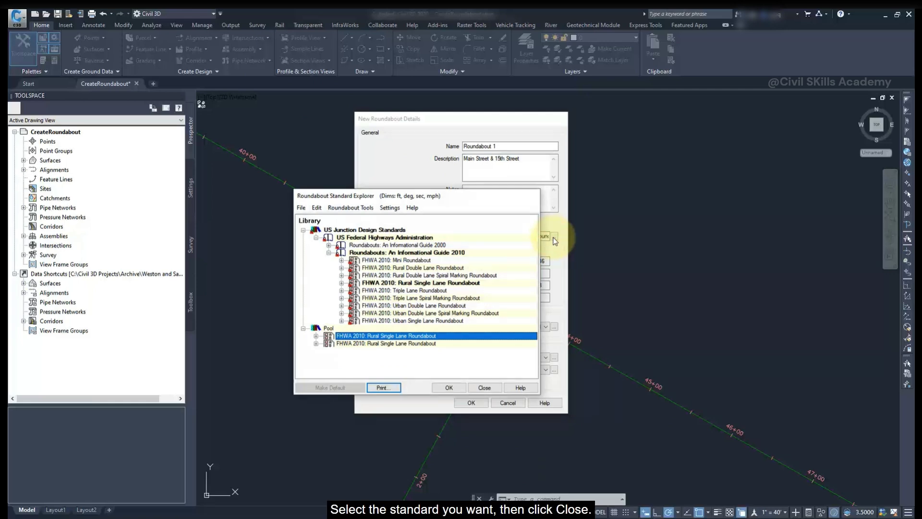
left_click(449, 388)
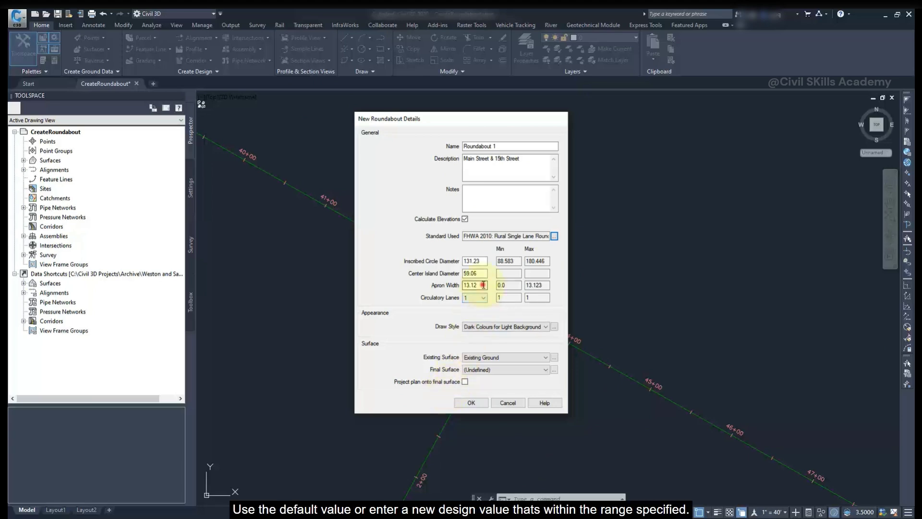
double_click(464, 285)
type("12")
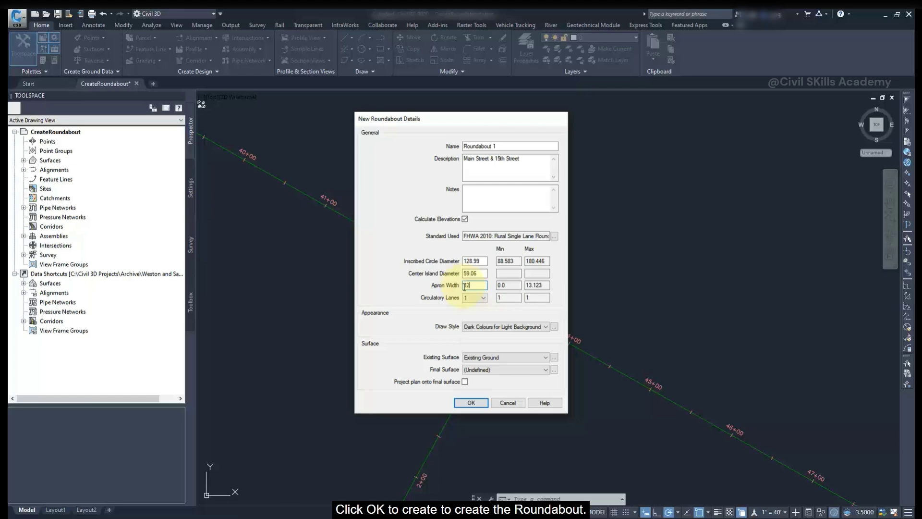
left_click(473, 402)
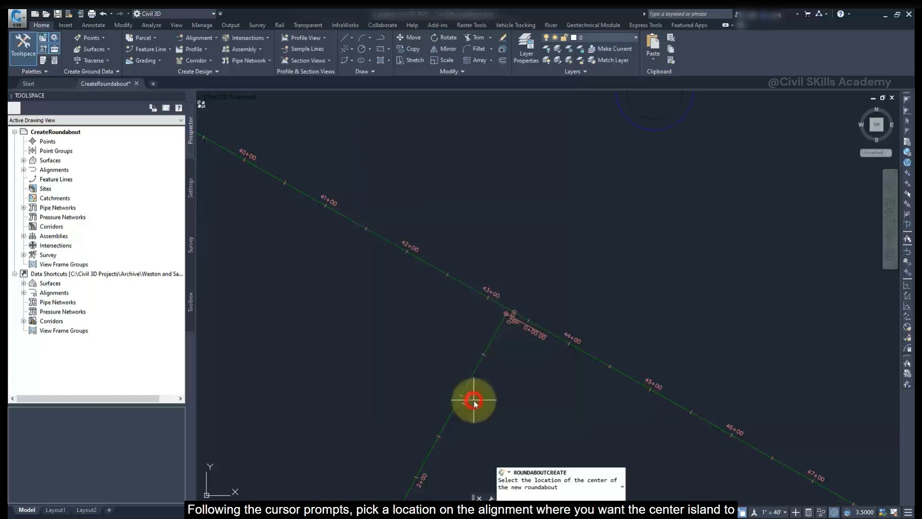
Step: Place the roundabout's center on the Main Street alignment between stations 43+00 and 44+00, using the Insert object snap
right_click(489, 374, "shift")
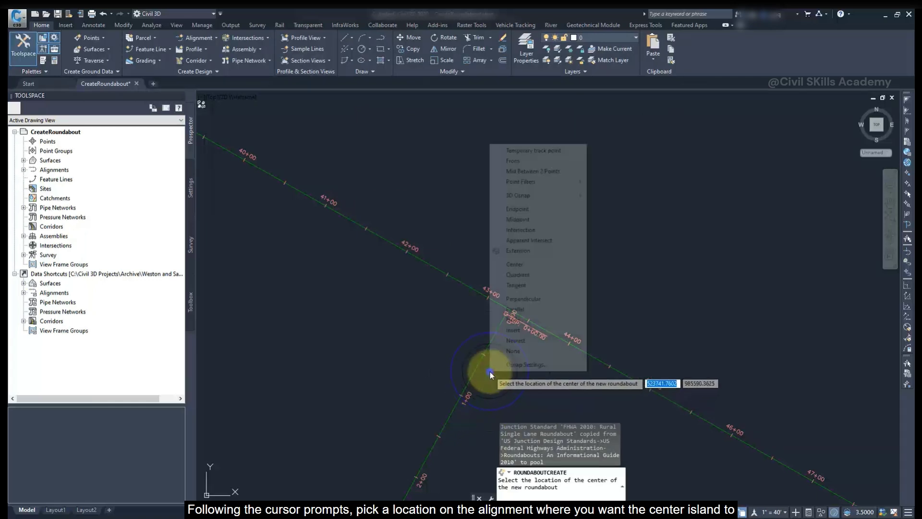
left_click(513, 330)
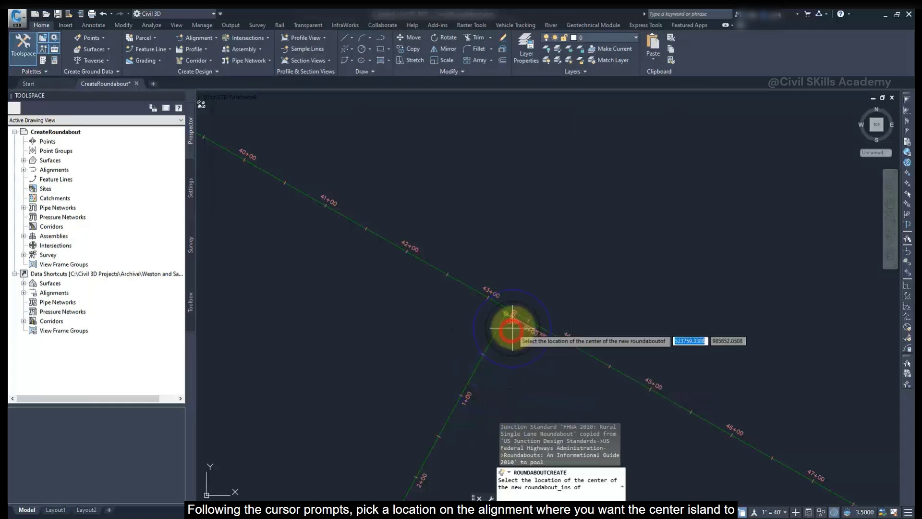
left_click(527, 321)
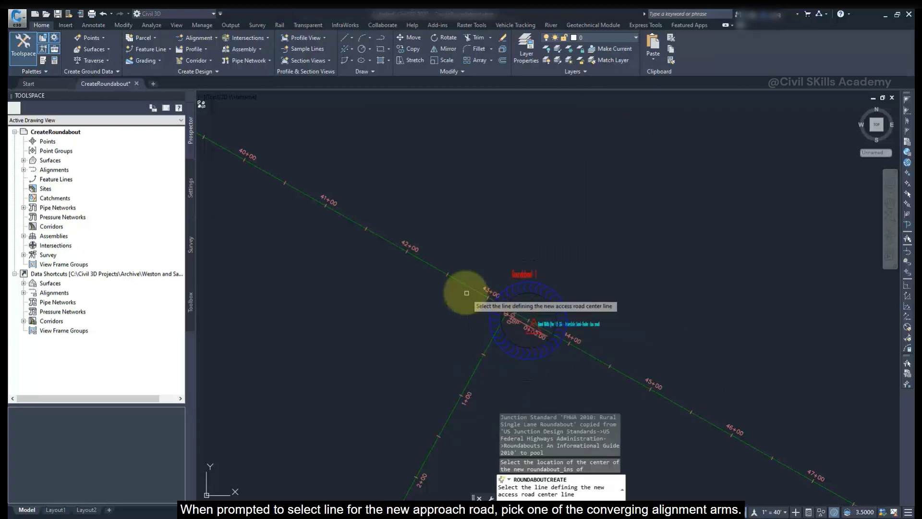
Step: Add an arm on the Main Street alignment just before station 43+00, using the Main Street FG profile and 11 ft approaching and departing lane widths
left_click(459, 279)
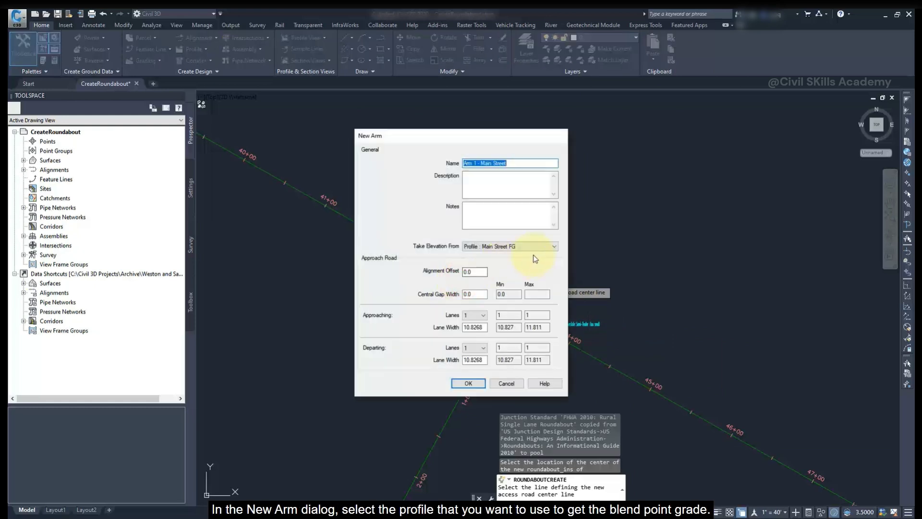
left_click(553, 246)
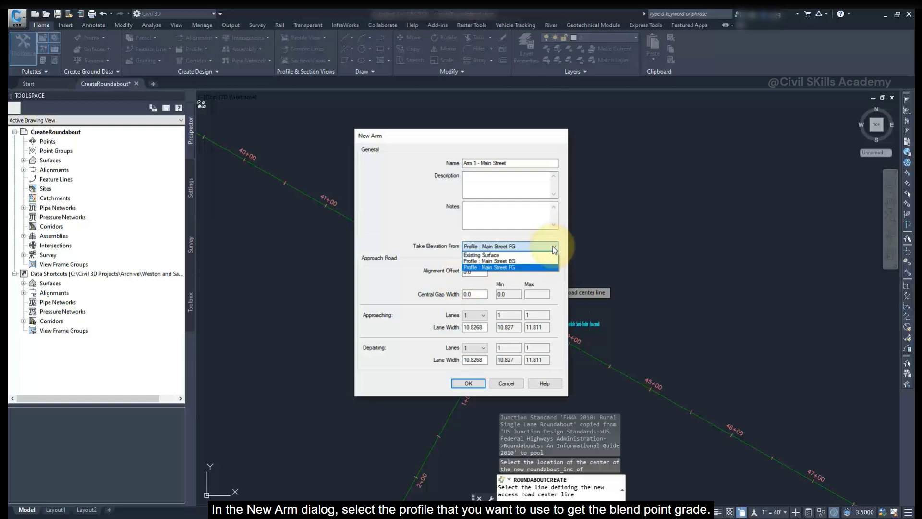
left_click(553, 247)
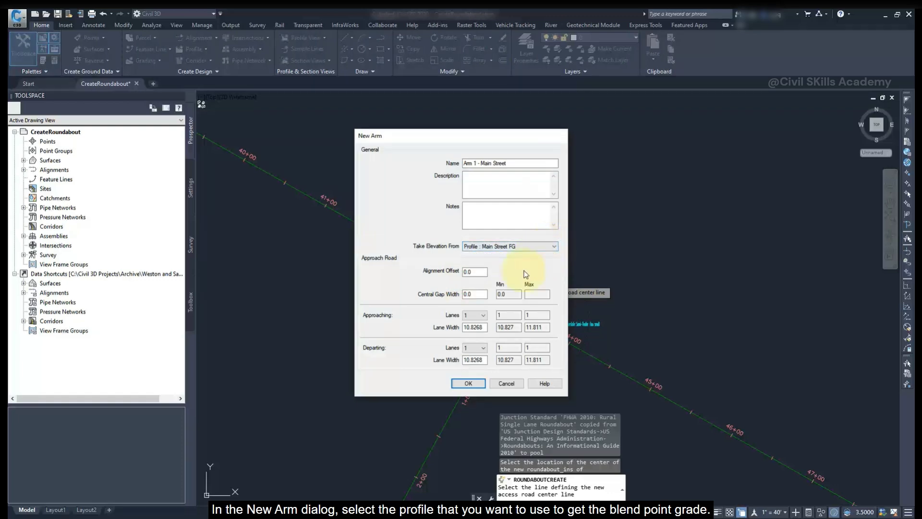
double_click(486, 327)
type("11")
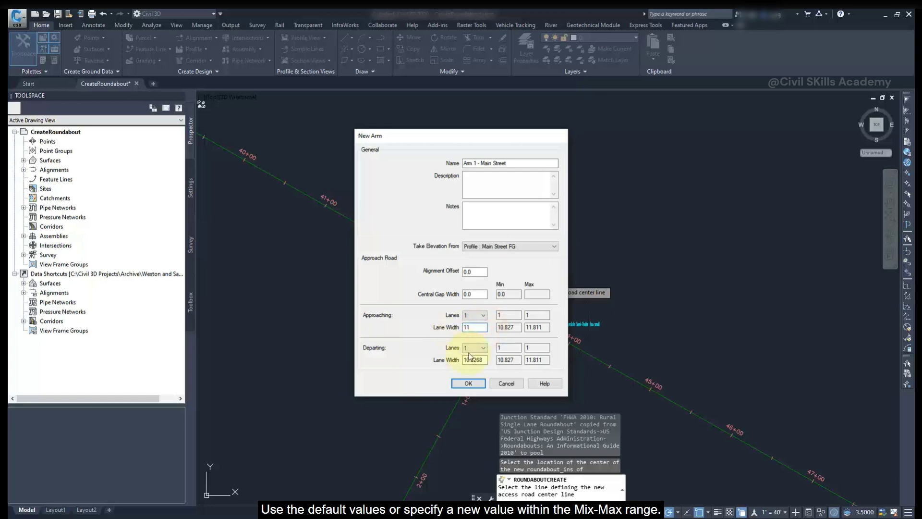
double_click(483, 359)
type("11")
left_click(468, 382)
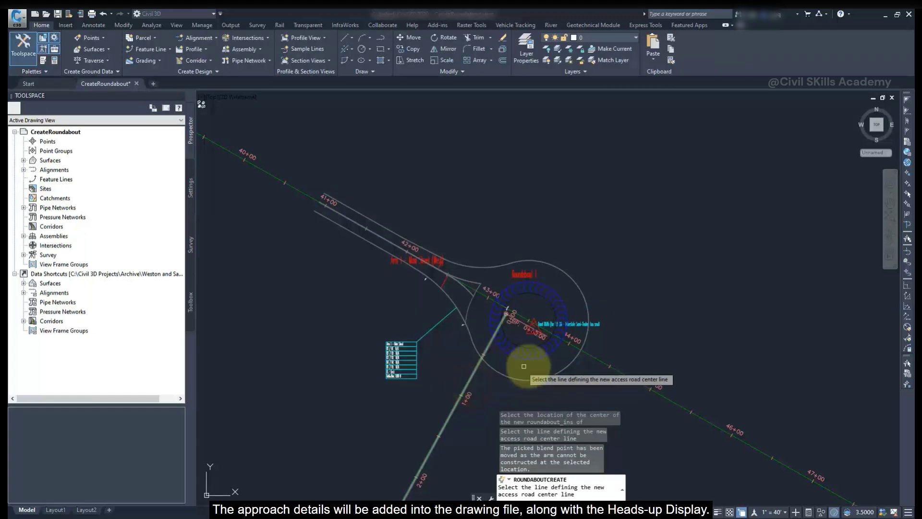
Step: Add the second Main Street arm just past station 44+00, using the Main Street FG profile and an 11 ft approaching lane width
left_click(592, 357)
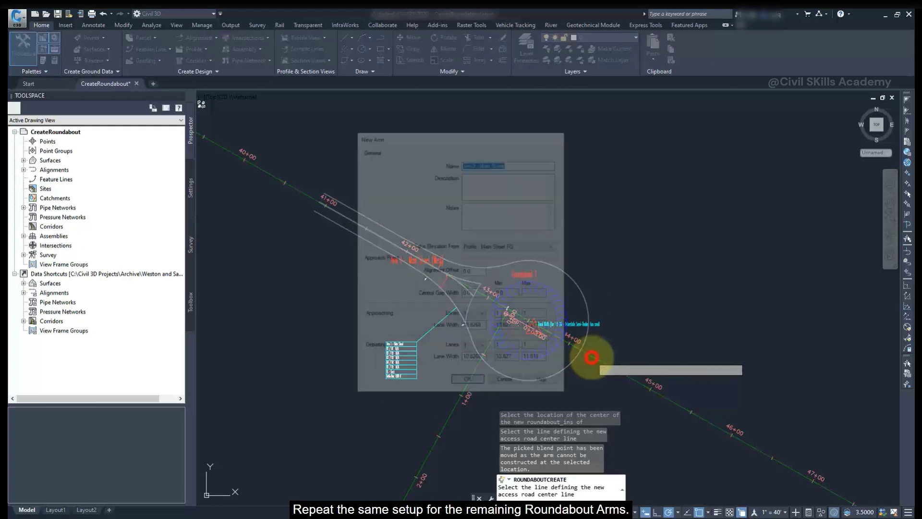
left_click(505, 247)
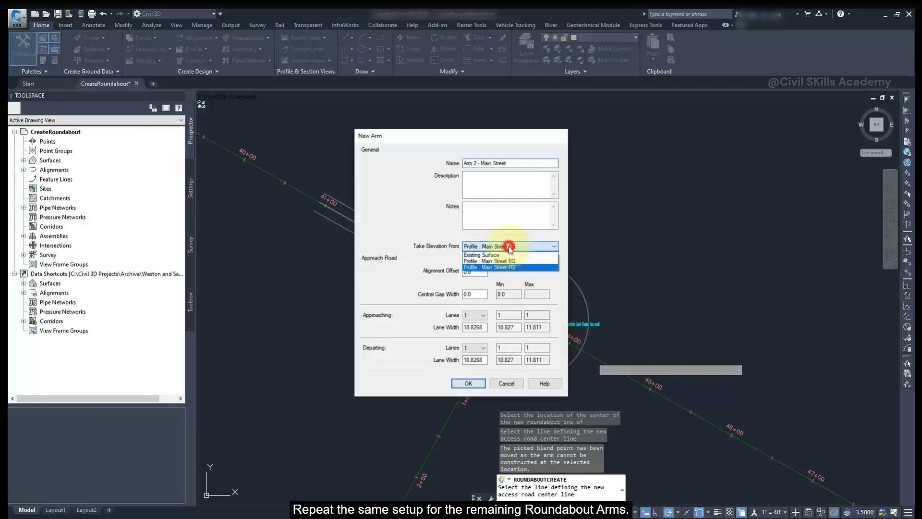
left_click(507, 247)
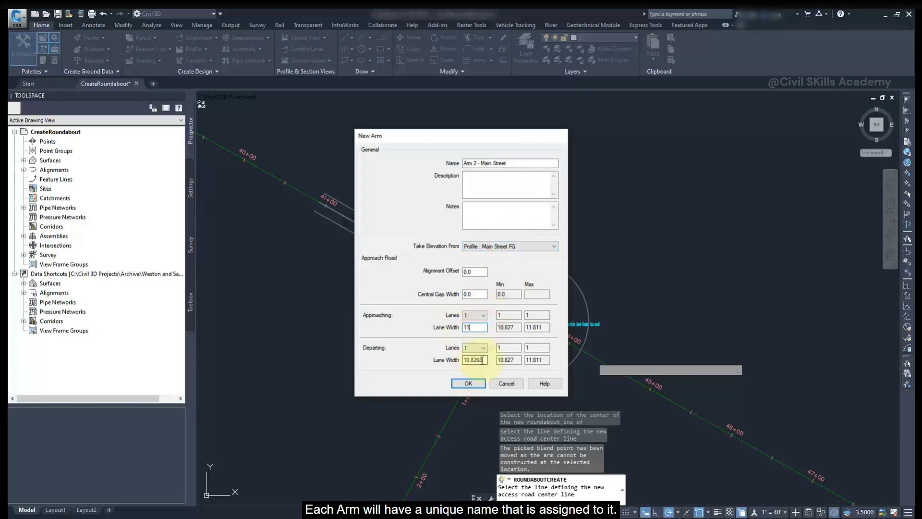
left_click(469, 383)
Step: Add the 15th Street arm near station 1+00 with 11 ft approaching and departing lane widths, and finish the roundabout creation
left_click(473, 375)
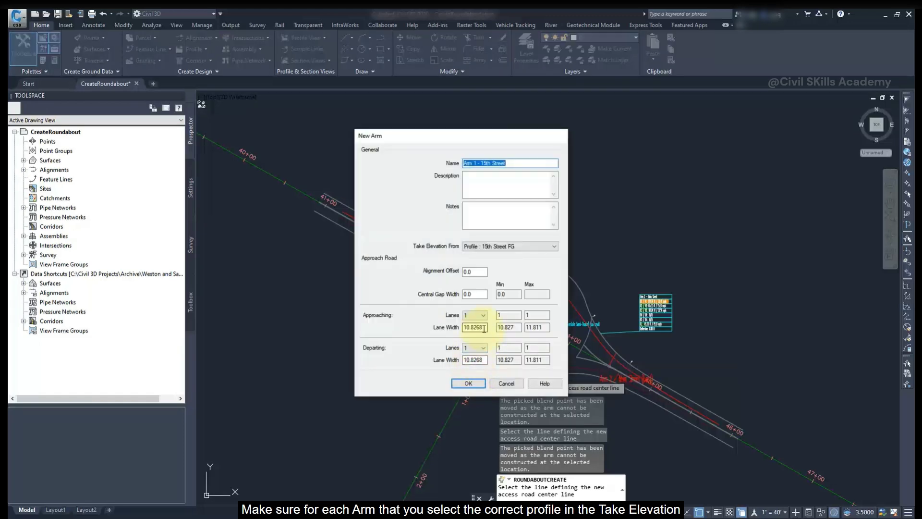
left_click_drag(483, 358, 465, 358)
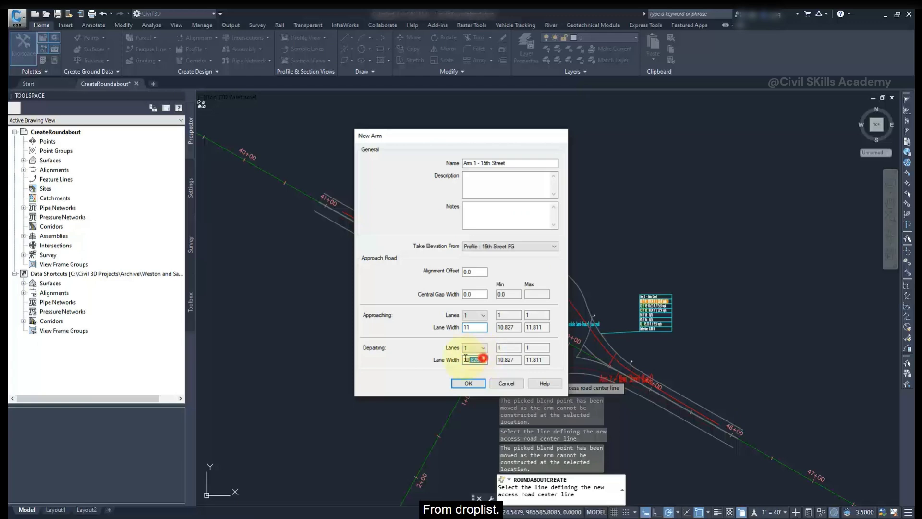
type("11")
left_click(468, 383)
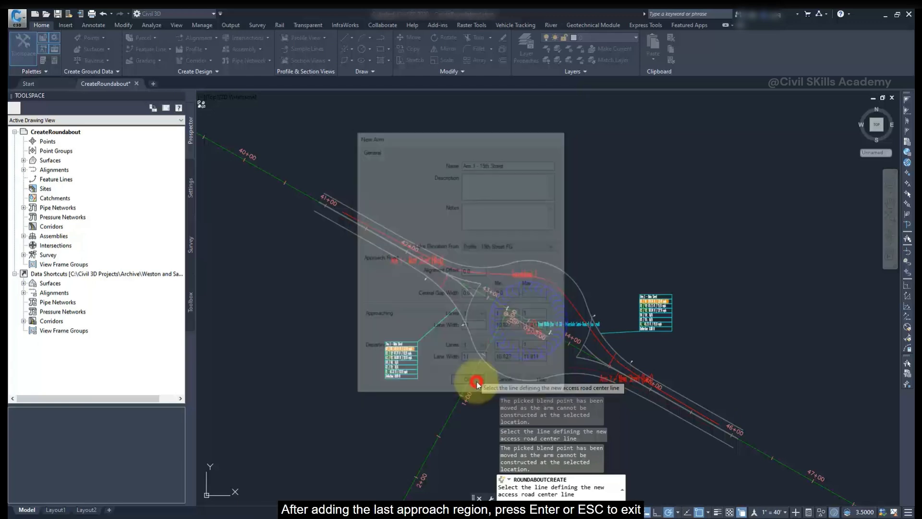
middle_click_drag(509, 359, 515, 267)
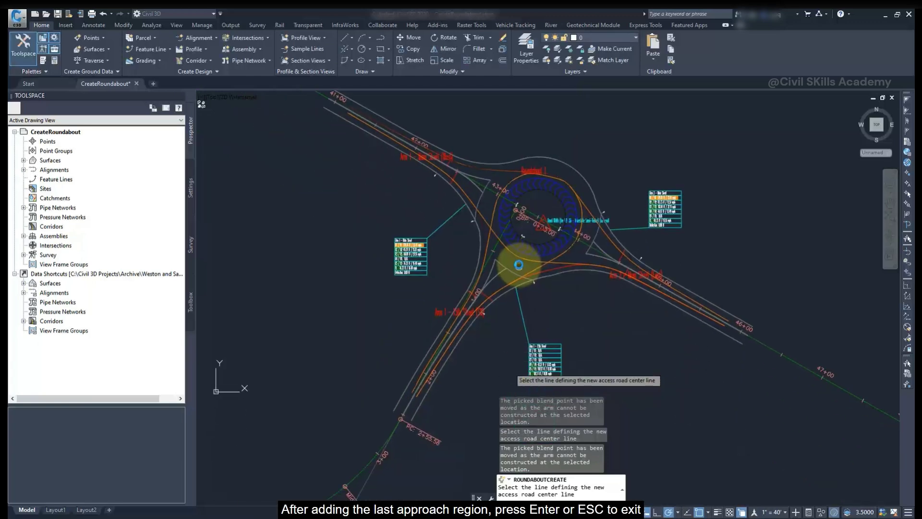
key("Escape")
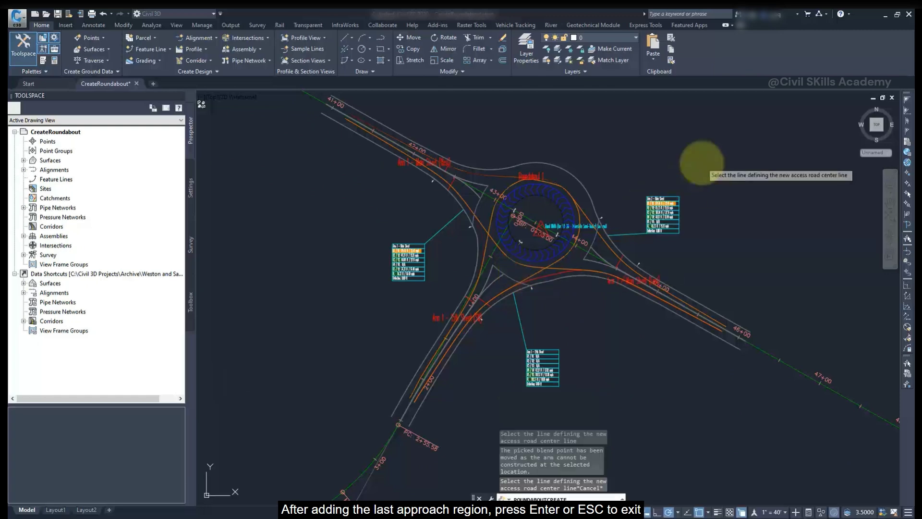
key("Escape")
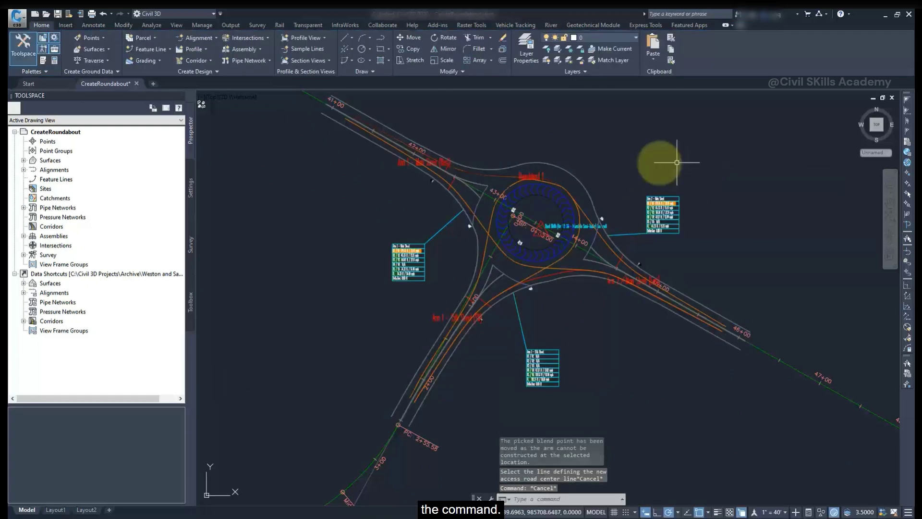